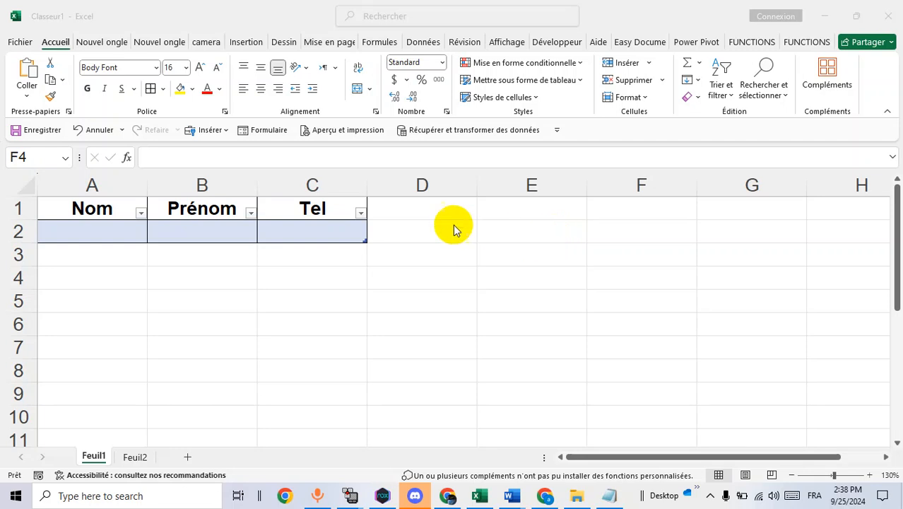
Select cell B2 in the table and open the Formulaire data form
{"action": "left_click", "coordinate": [192, 227]}
{"action": "left_click", "coordinate": [128, 231]}
{"action": "left_click", "coordinate": [192, 230]}
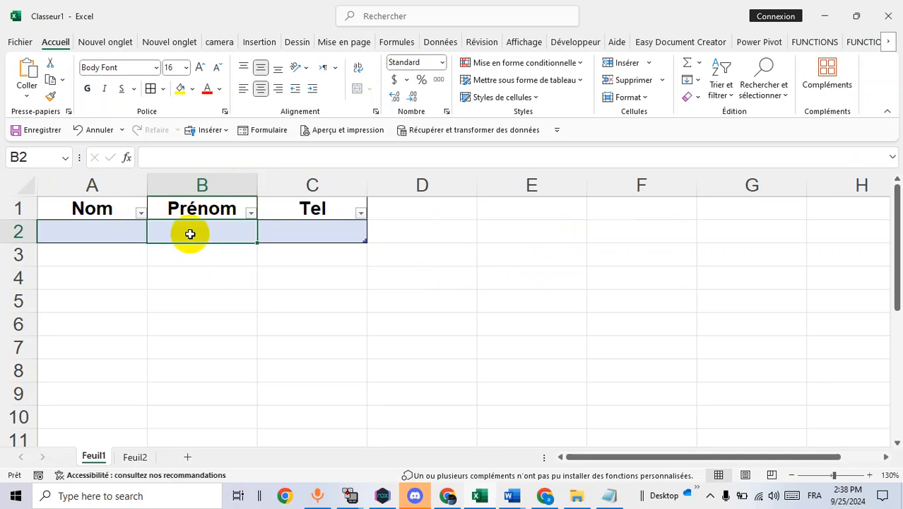
{"action": "left_click", "coordinate": [269, 231]}
{"action": "left_click", "coordinate": [226, 231]}
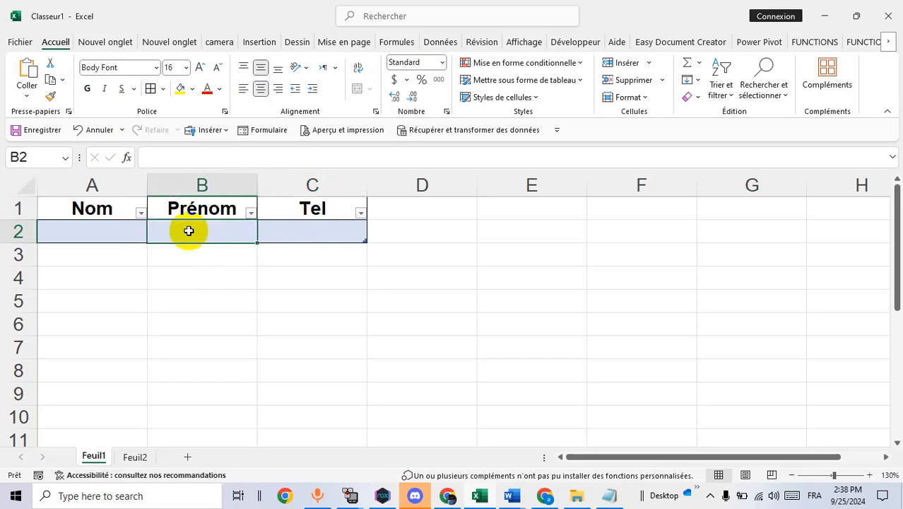
{"action": "key", "text": "alt+d"}
{"action": "key", "text": "o"}
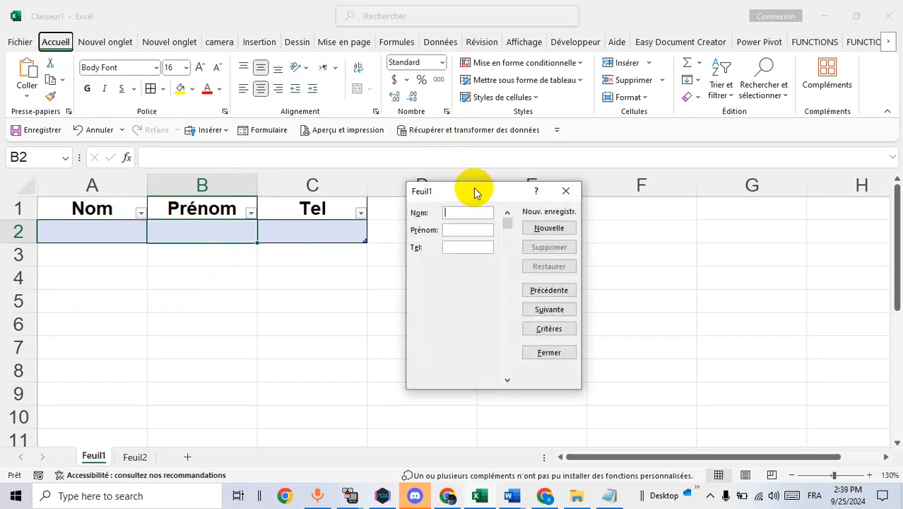
{"action": "left_click_drag", "start_coordinate": [473, 191], "coordinate": [418, 212]}
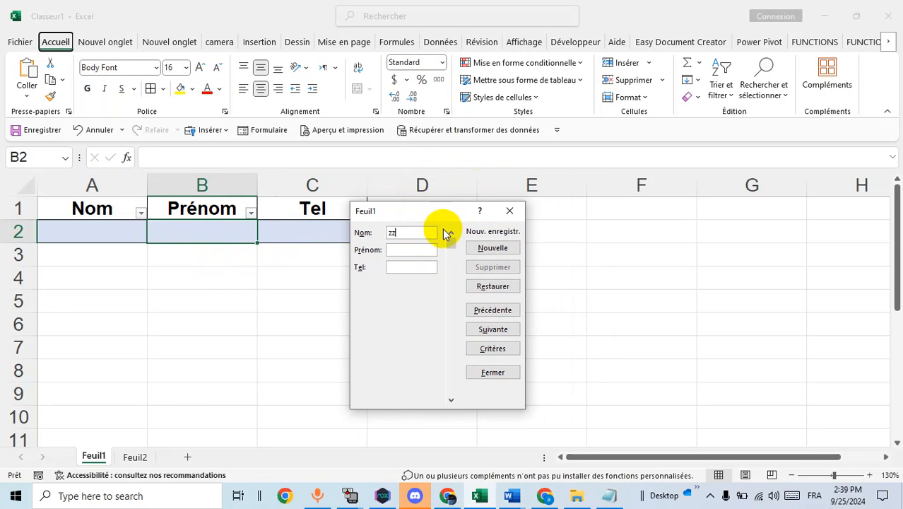
{"action": "key", "text": "BackSpace"}
{"action": "key", "text": "BackSpace"}
{"action": "type", "text": "N"}
{"action": "key", "text": "BackSpace"}
{"action": "key", "text": "Tab"}
{"action": "key", "text": "Tab"}
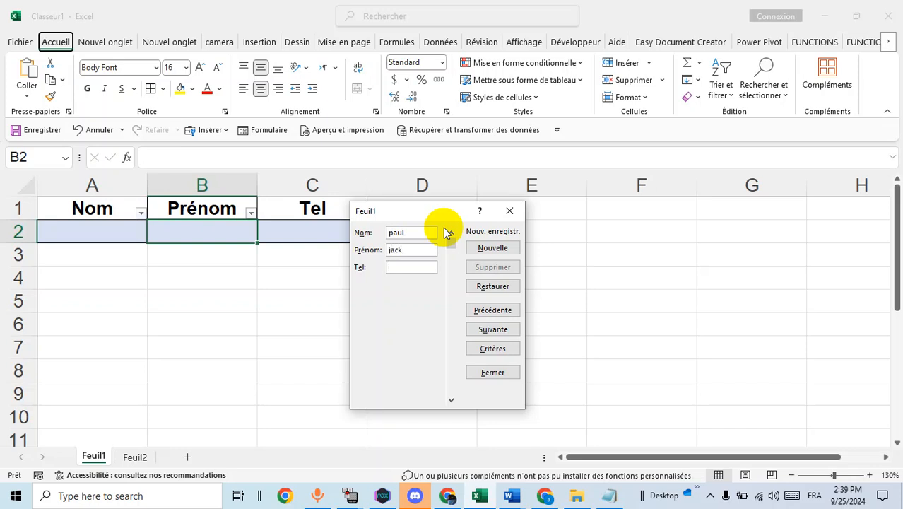
{"action": "type", "text": "21548755"}
{"action": "left_click", "coordinate": [492, 250]}
{"action": "left_click_drag", "start_coordinate": [430, 214], "coordinate": [548, 210]}
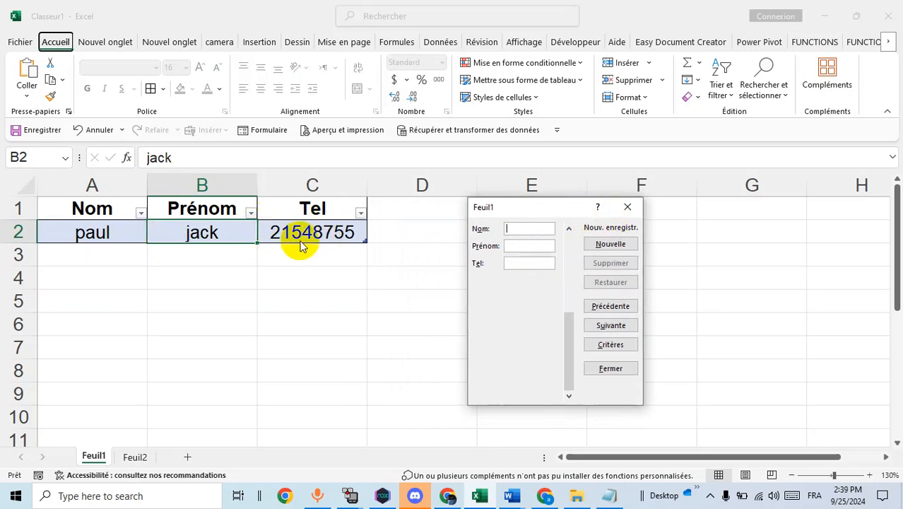
Close the data form, widen the Tel column and format column C as Texte
{"action": "left_click", "coordinate": [627, 206]}
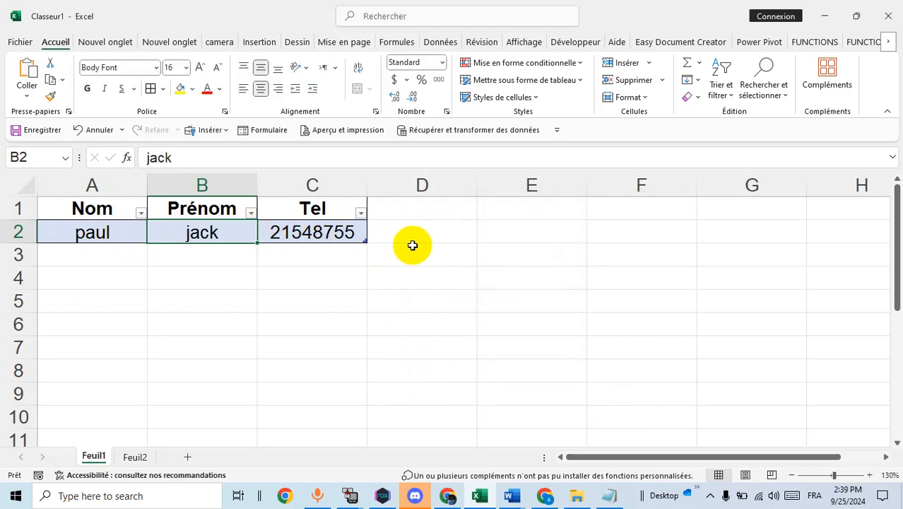
{"action": "left_click", "coordinate": [411, 247]}
{"action": "left_click_drag", "start_coordinate": [365, 183], "coordinate": [414, 184]}
{"action": "left_click", "coordinate": [345, 178]}
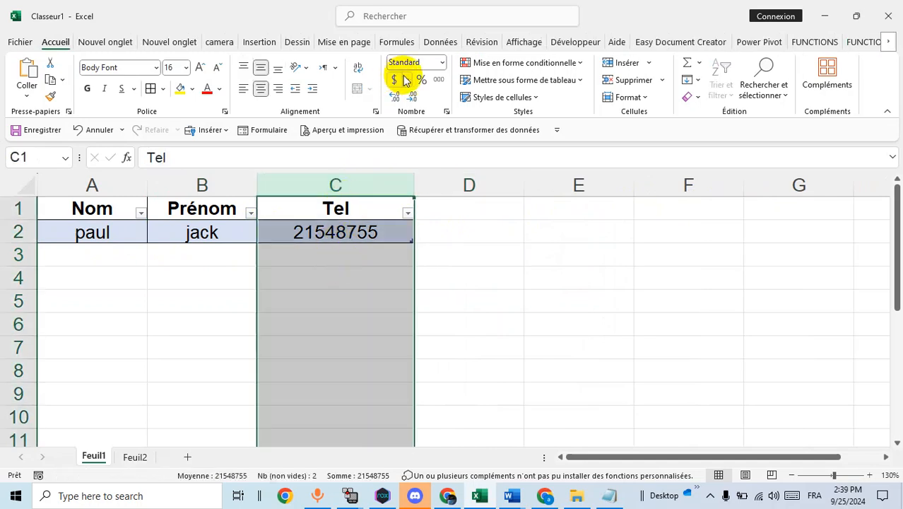
{"action": "left_click", "coordinate": [439, 64]}
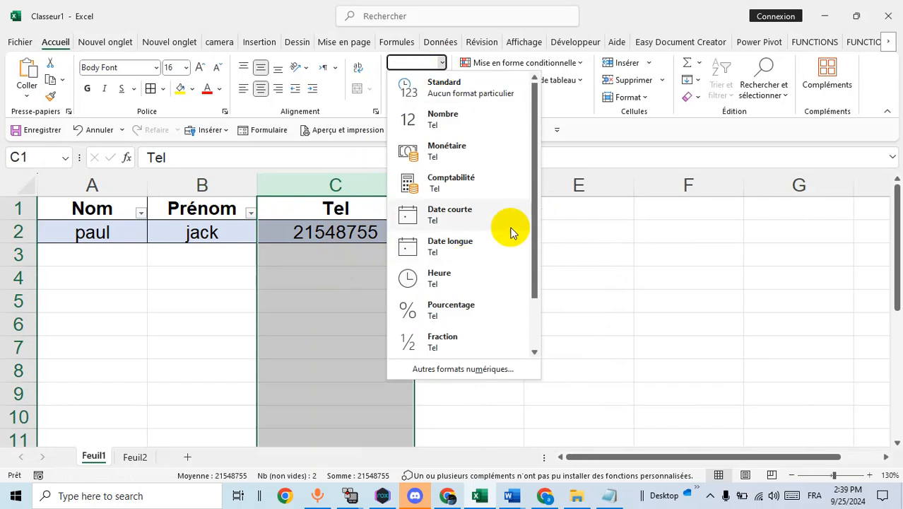
{"action": "scroll", "coordinate": [518, 215], "scroll_direction": "down", "scroll_amount": 1}
{"action": "left_click", "coordinate": [466, 344]}
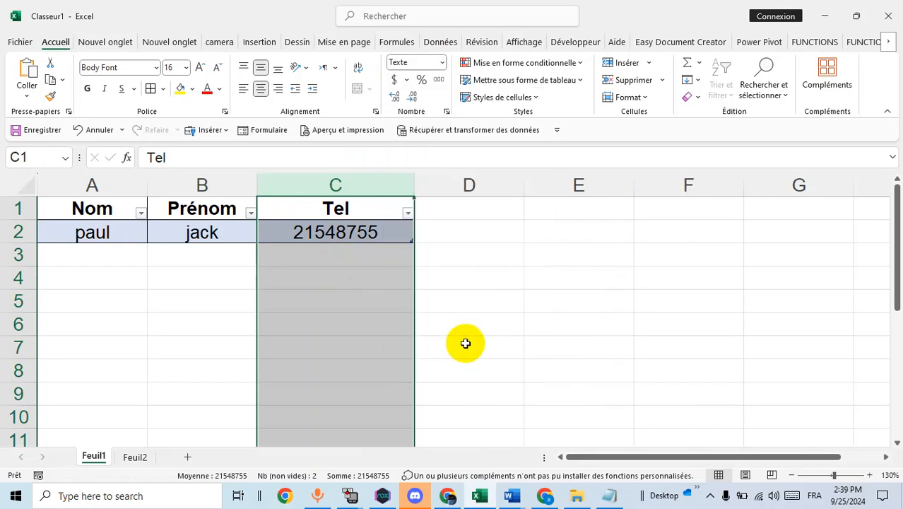
{"action": "double_click", "coordinate": [294, 232]}
{"action": "type", "text": "0"}
{"action": "left_click", "coordinate": [477, 262]}
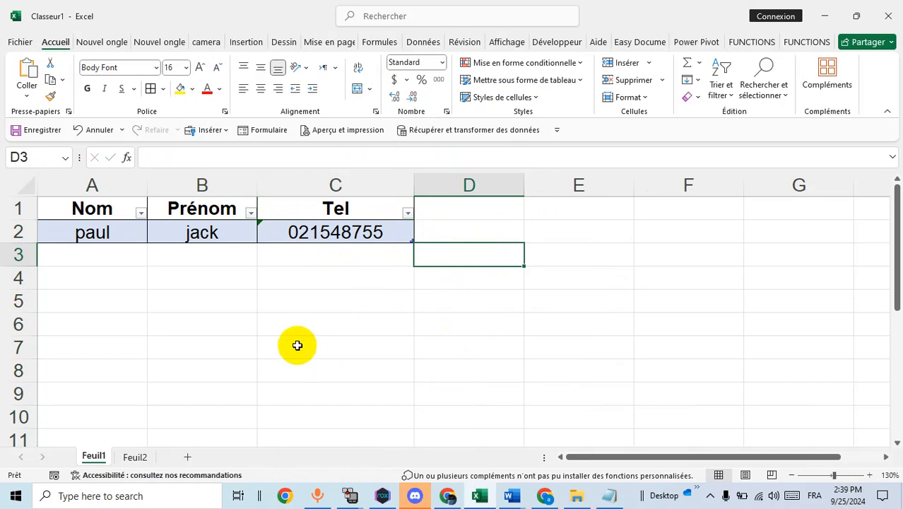
On Feuil2, enter the headers Nom, Pre and Tel in A1 to C1
{"action": "left_click", "coordinate": [137, 457]}
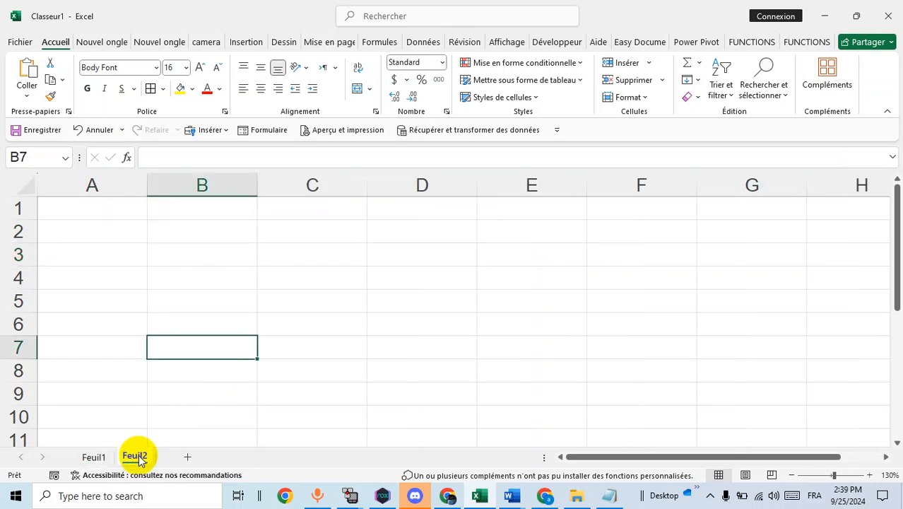
{"action": "left_click", "coordinate": [91, 209]}
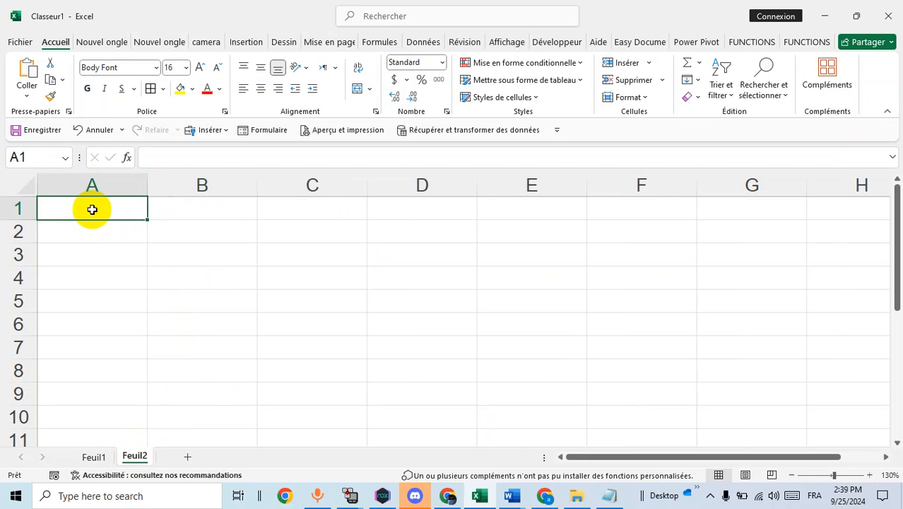
{"action": "type", "text": "Nom"}
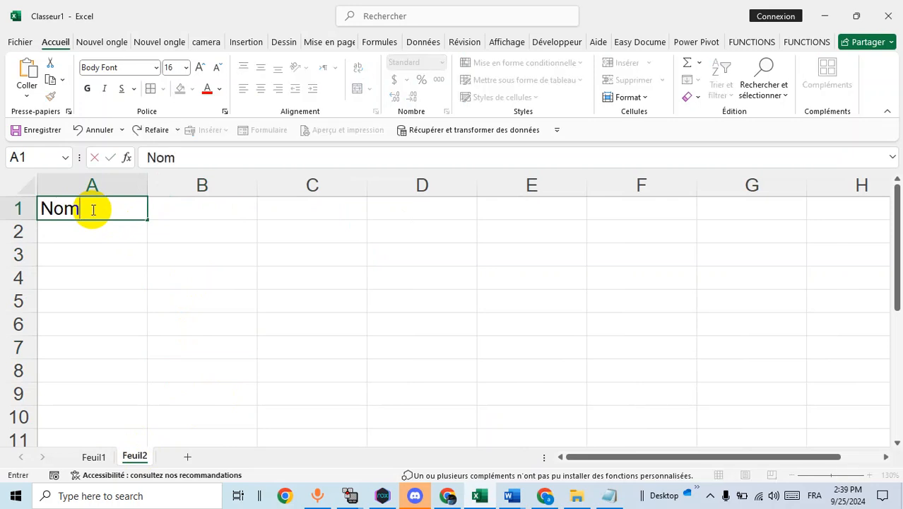
{"action": "key", "text": "Tab"}
{"action": "type", "text": "Pr"}
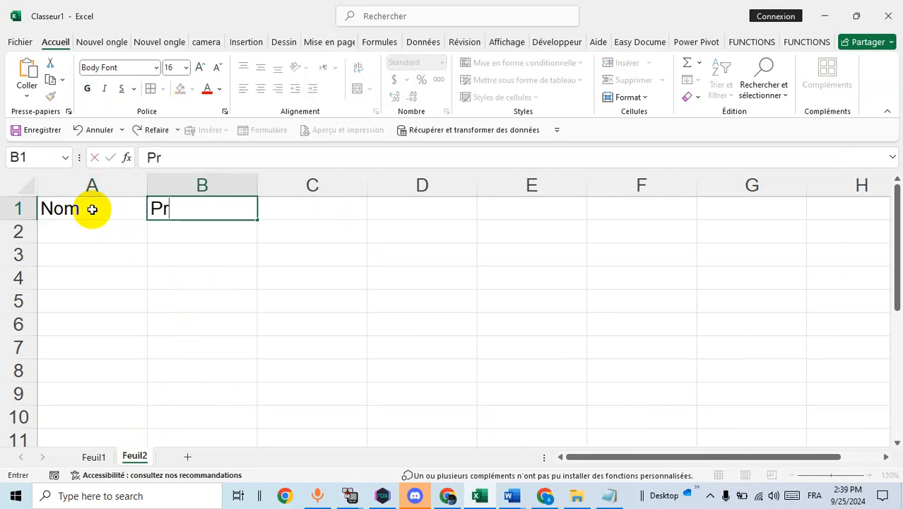
{"action": "key", "text": "Tab"}
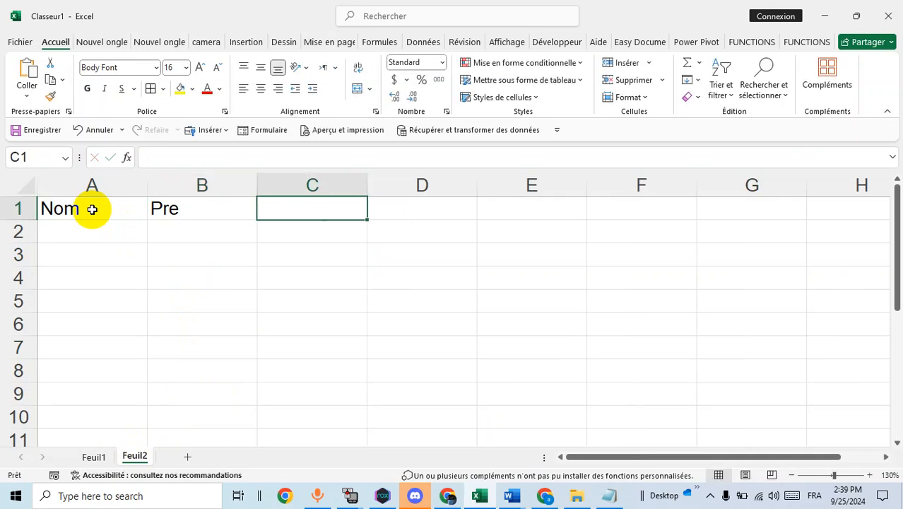
{"action": "type", "text": "Tel"}
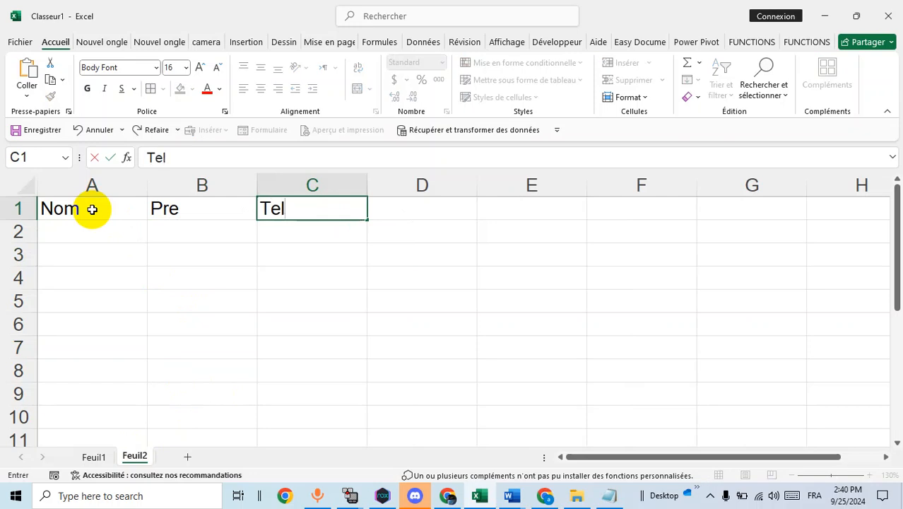
Apply Toutes les bordures to the header cells A1:C1
{"action": "left_click_drag", "start_coordinate": [57, 207], "coordinate": [297, 212]}
{"action": "left_click", "coordinate": [162, 88]}
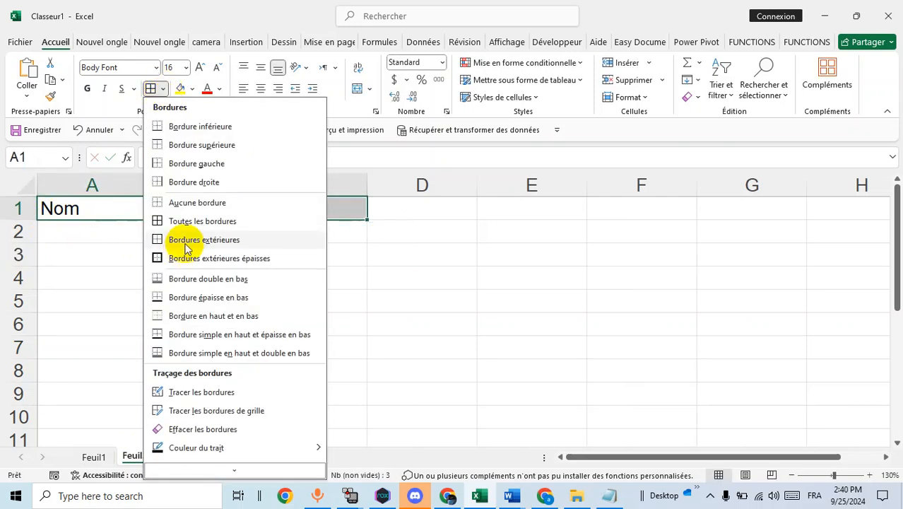
{"action": "left_click", "coordinate": [191, 225]}
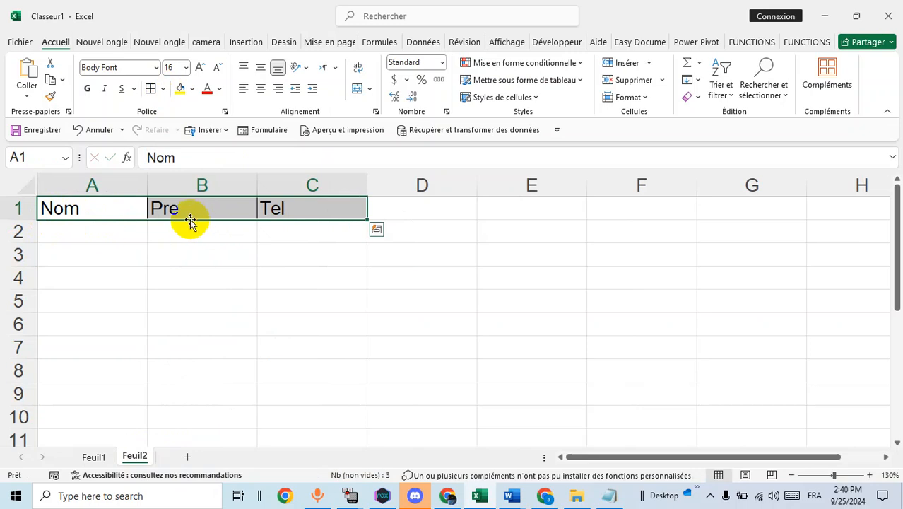
Convert A1:C1 into a table with headers and apply the light blue 'Style de tableau clair 9'
{"action": "key", "text": "ctrl+t"}
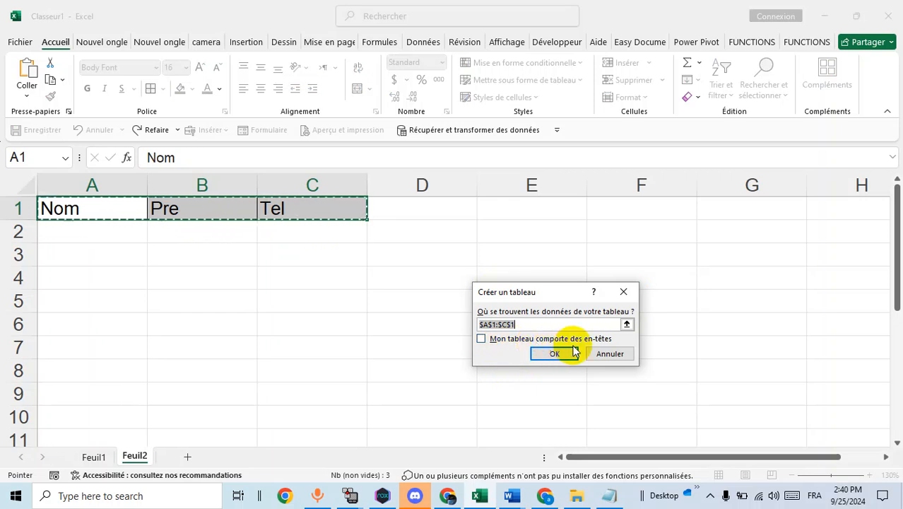
{"action": "left_click", "coordinate": [481, 340]}
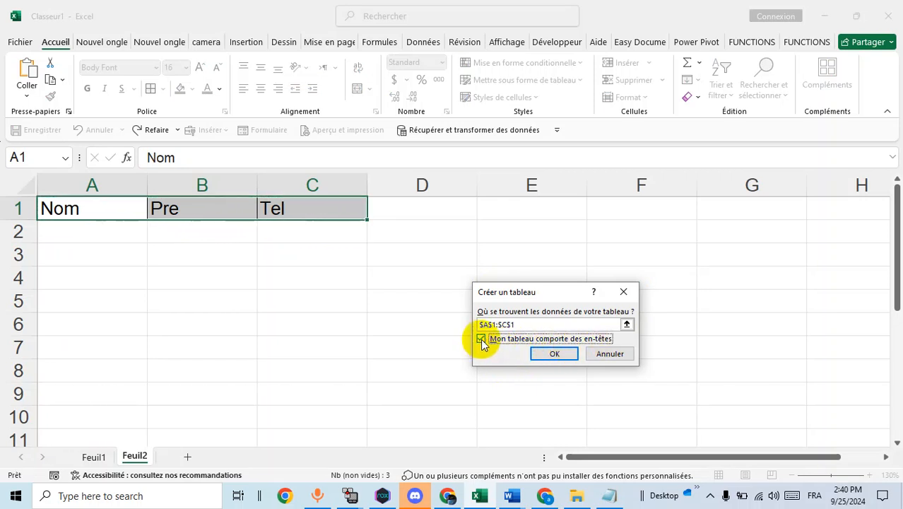
{"action": "left_click", "coordinate": [550, 354]}
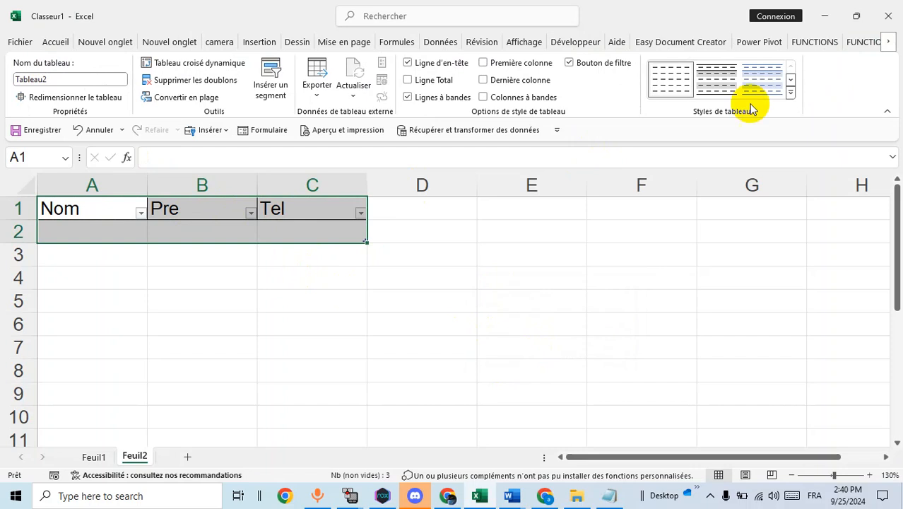
{"action": "left_click", "coordinate": [790, 93]}
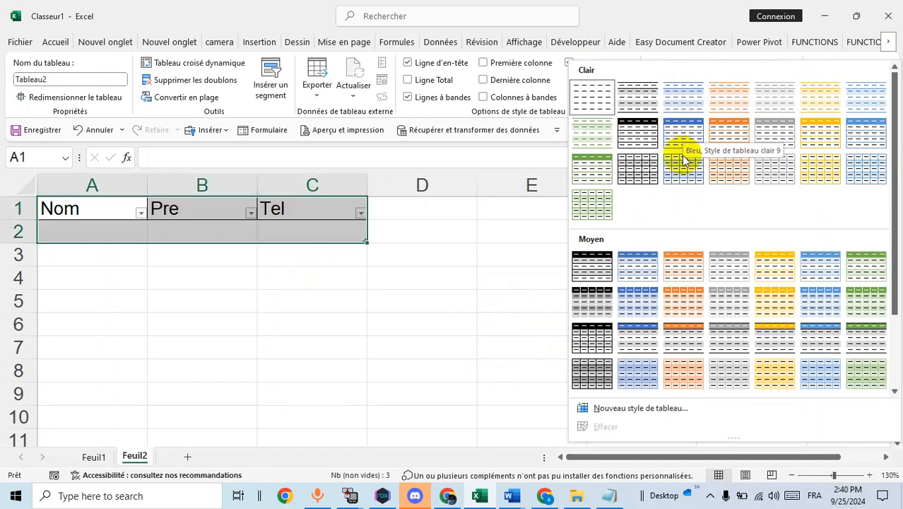
{"action": "left_click", "coordinate": [690, 104]}
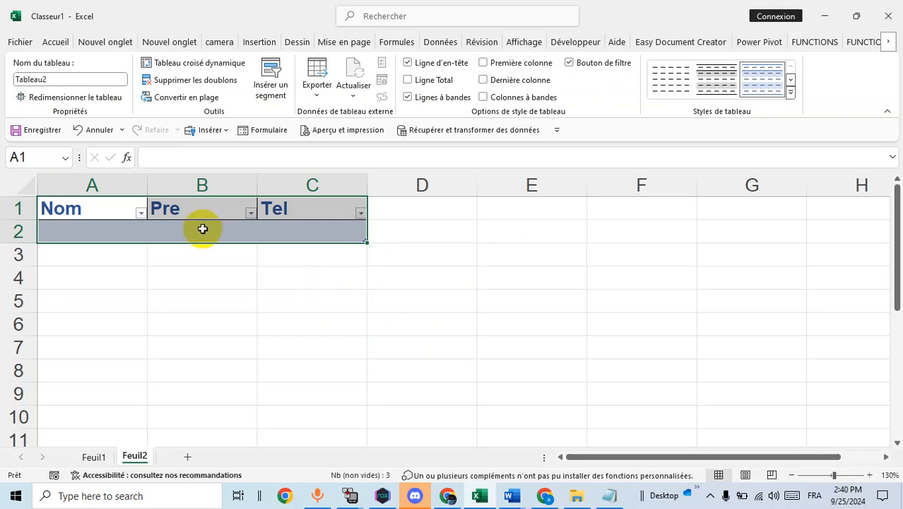
Add the record zdzd / dzd / dzdz through the data form, then close the form
{"action": "key", "text": "alt+d"}
{"action": "key", "text": "o"}
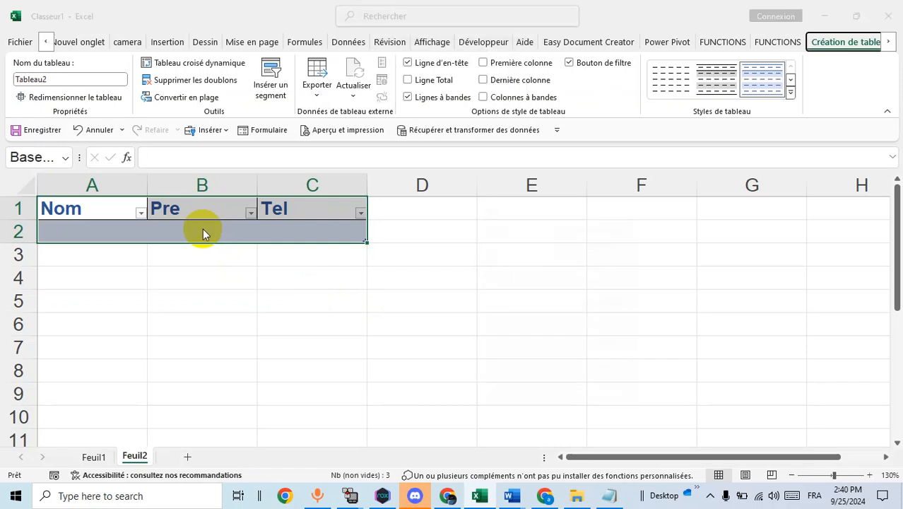
{"action": "type", "text": "z"}
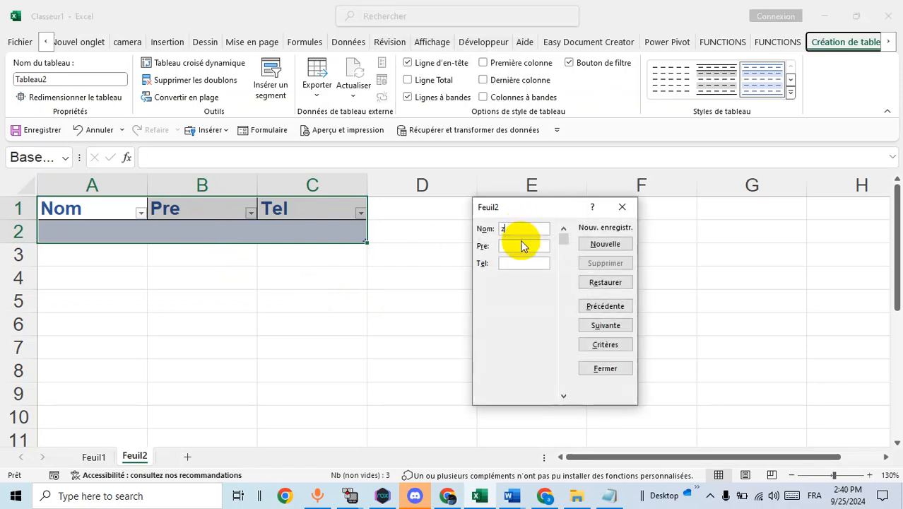
{"action": "type", "text": "dzd"}
{"action": "left_click", "coordinate": [520, 260]}
{"action": "type", "text": "dzdz"}
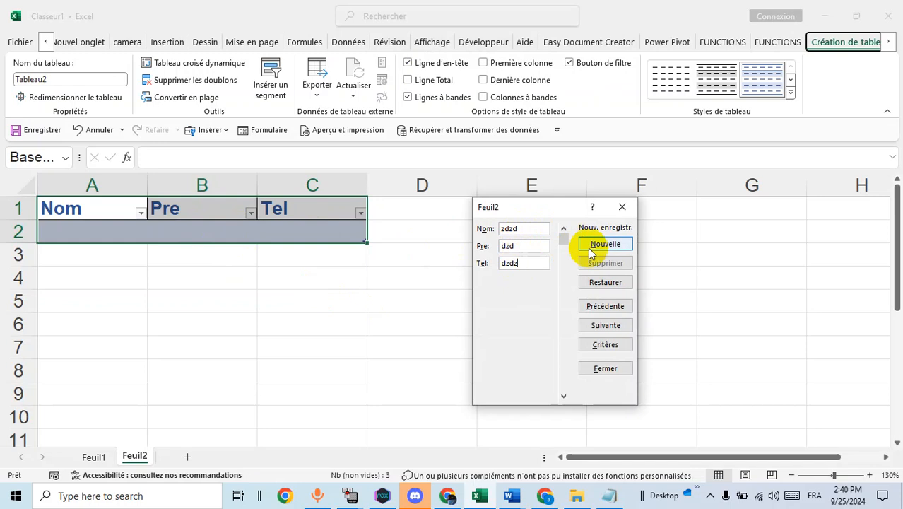
{"action": "left_click", "coordinate": [593, 247]}
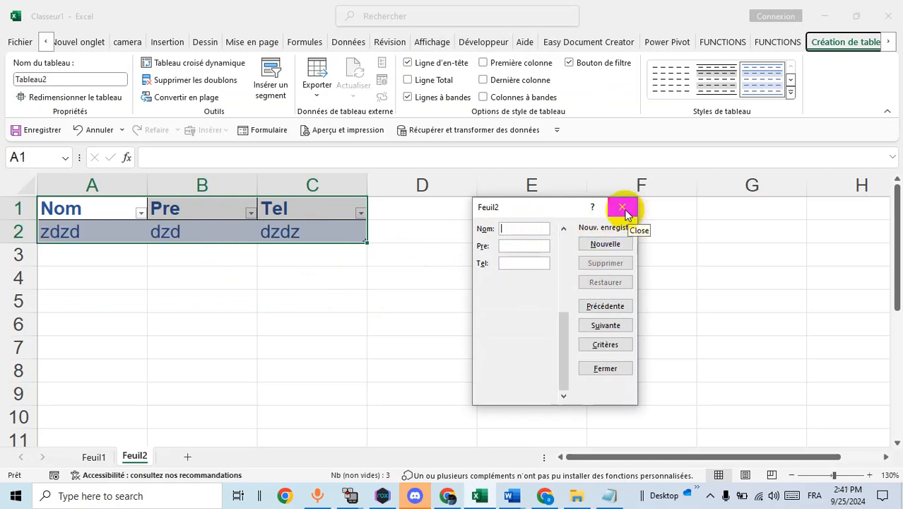
{"action": "left_click", "coordinate": [625, 212]}
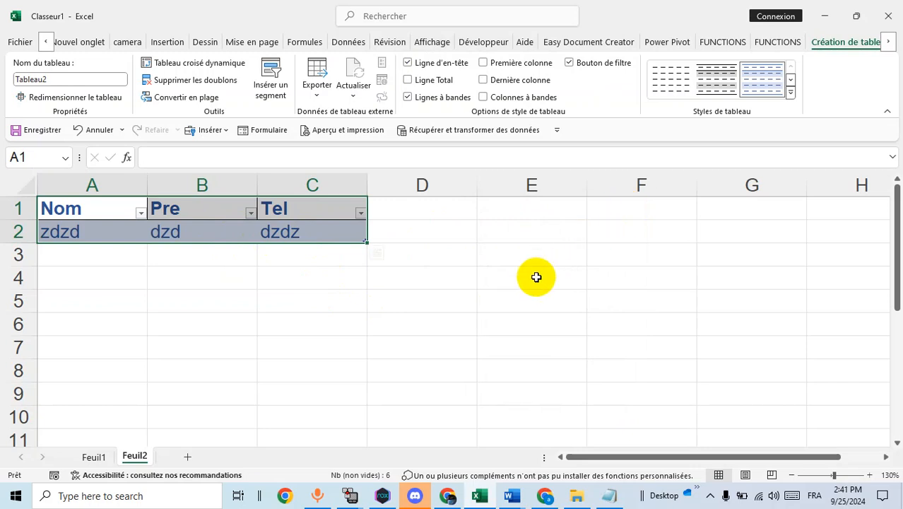
{"action": "left_click", "coordinate": [536, 278]}
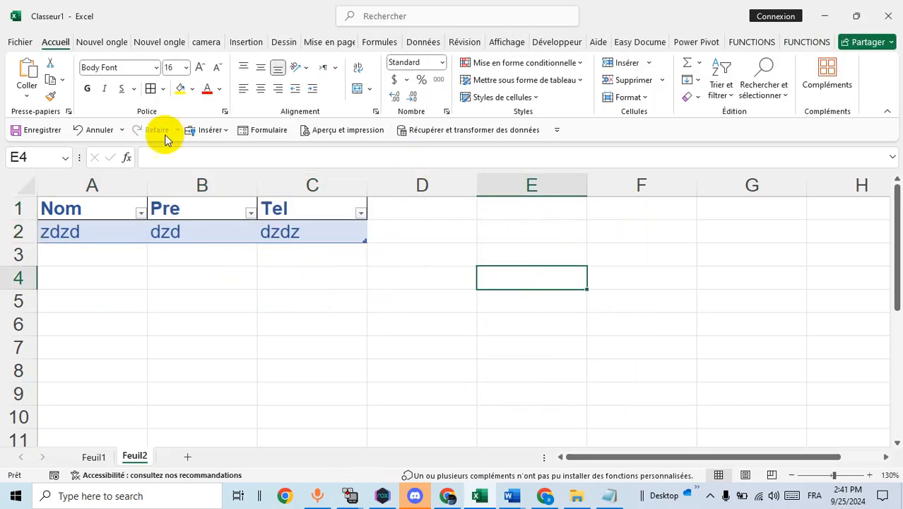
{"action": "right_click", "coordinate": [195, 111]}
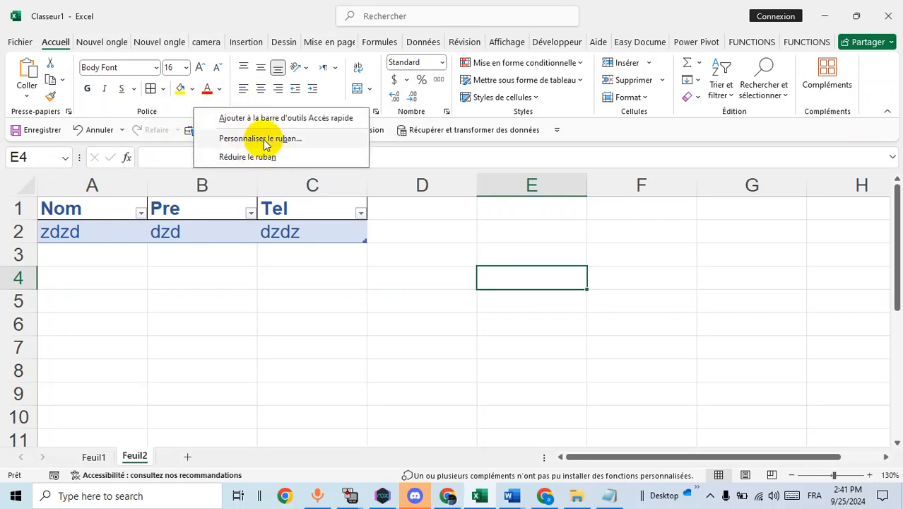
{"action": "left_click", "coordinate": [261, 139]}
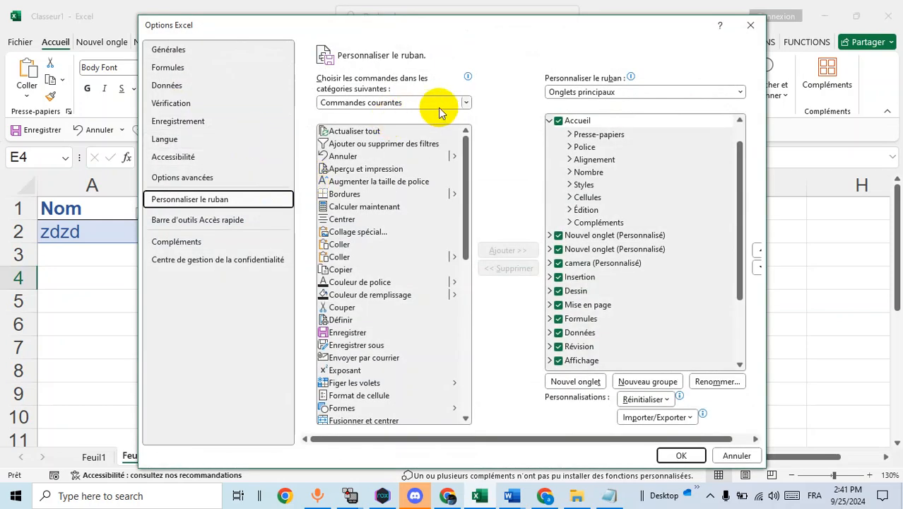
{"action": "left_click", "coordinate": [449, 102]}
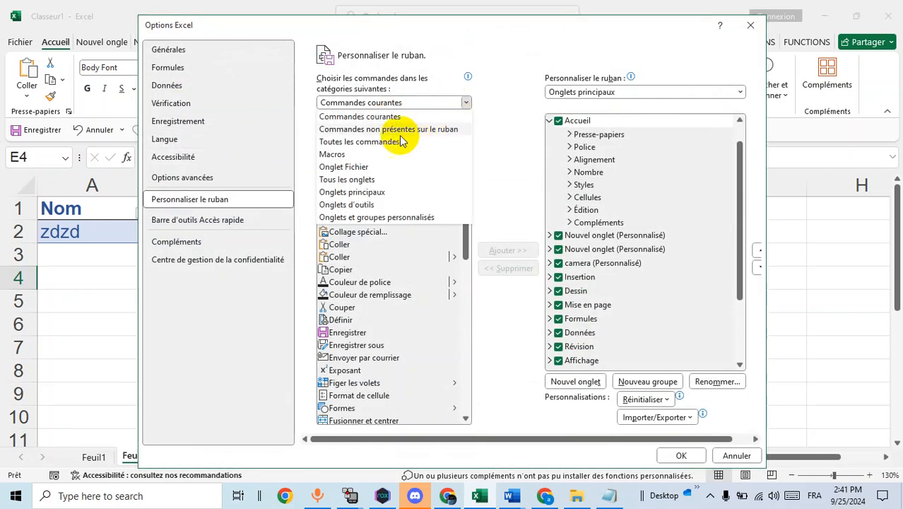
{"action": "left_click", "coordinate": [357, 142]}
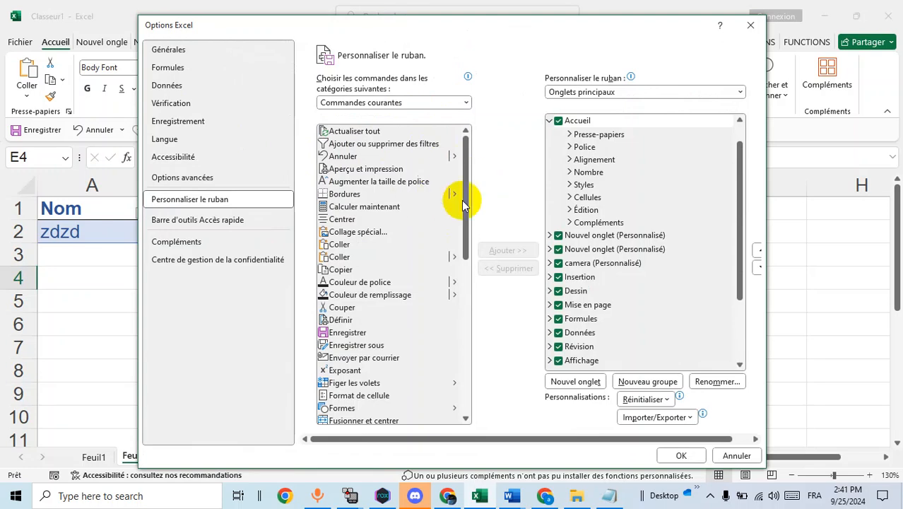
{"action": "scroll", "coordinate": [446, 207], "scroll_direction": "down", "scroll_amount": 2}
{"action": "left_click_drag", "start_coordinate": [466, 142], "coordinate": [459, 278]}
{"action": "scroll", "coordinate": [399, 246], "scroll_direction": "up", "scroll_amount": 12}
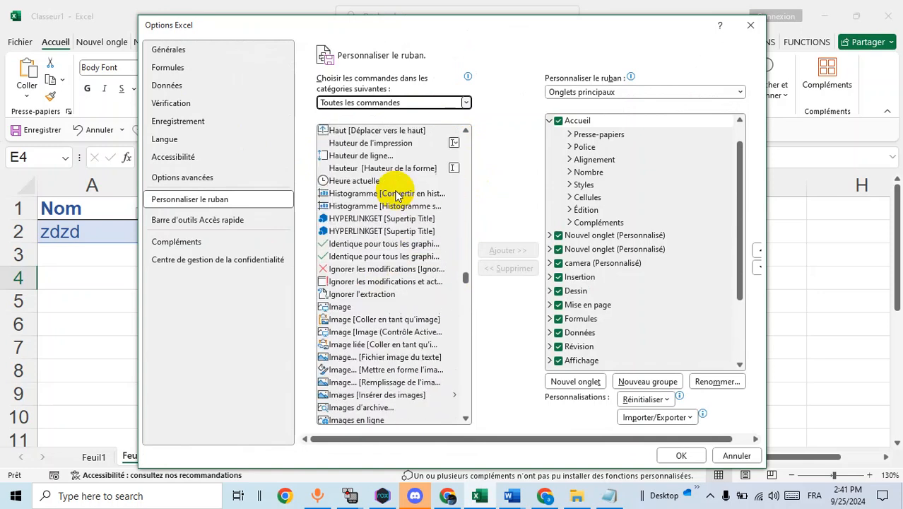
{"action": "scroll", "coordinate": [397, 199], "scroll_direction": "up", "scroll_amount": 6}
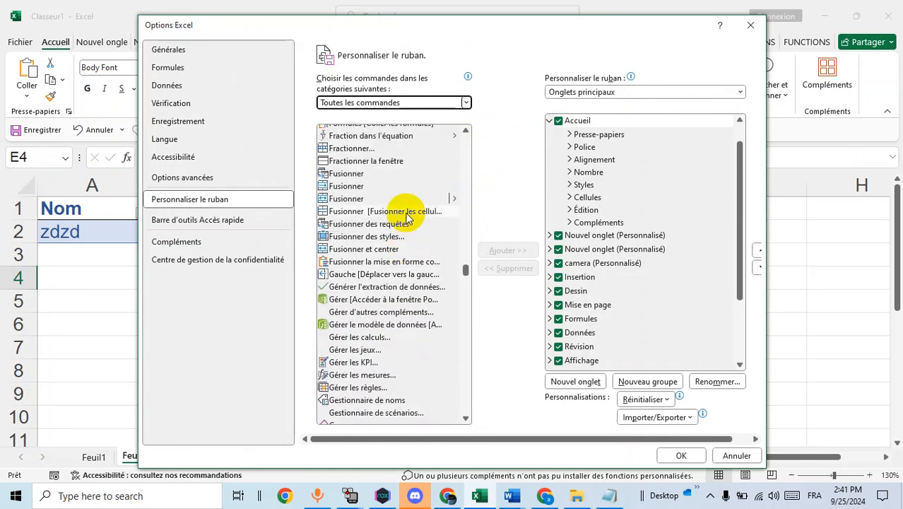
{"action": "scroll", "coordinate": [404, 207], "scroll_direction": "up", "scroll_amount": 2}
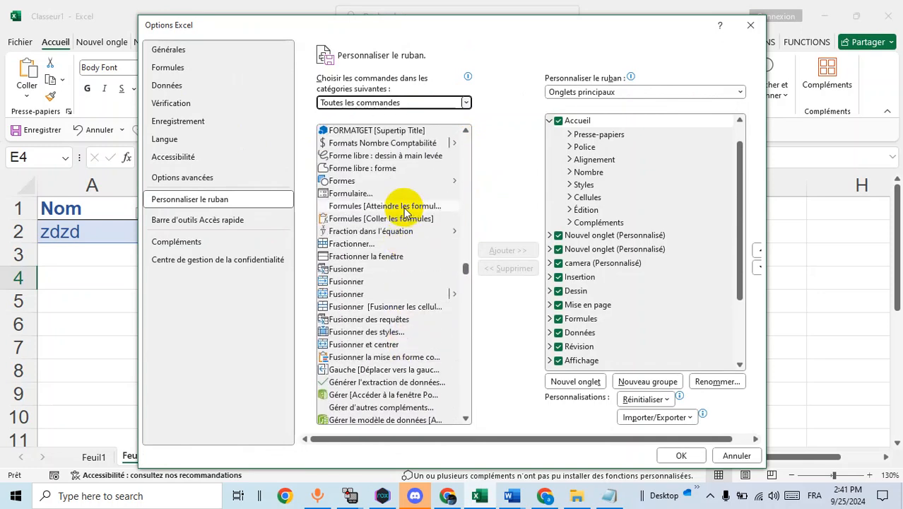
{"action": "left_click", "coordinate": [357, 196]}
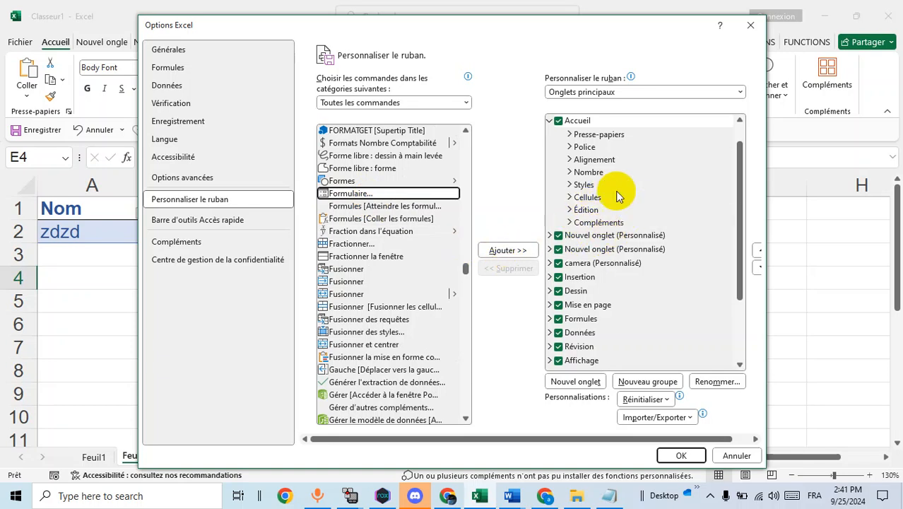
{"action": "left_click", "coordinate": [680, 456]}
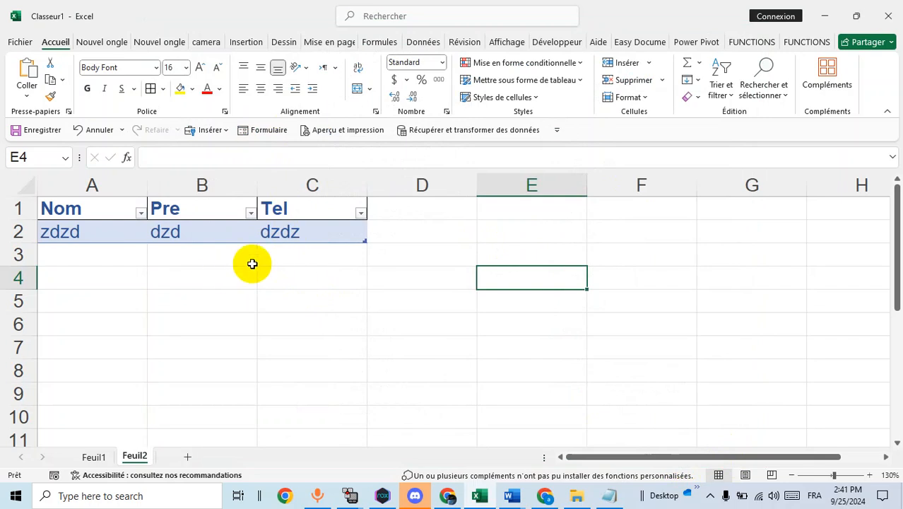
Change the first record to Nom zzs, Pre dzdsss, Tel ssssss in the data form
{"action": "left_click", "coordinate": [195, 232]}
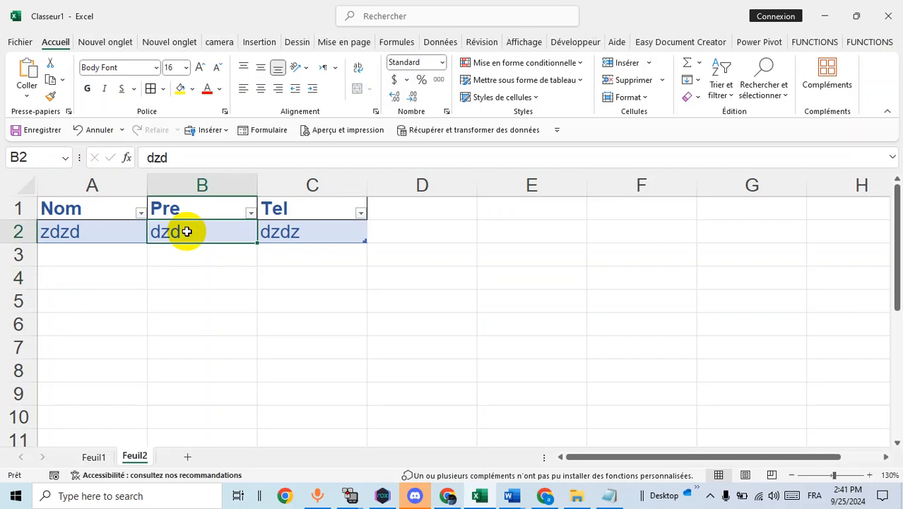
{"action": "left_click", "coordinate": [265, 130]}
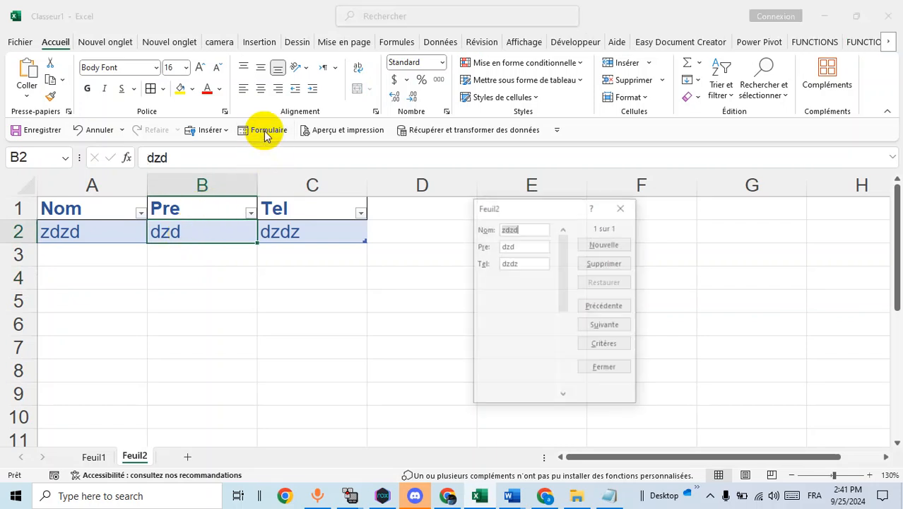
{"action": "type", "text": "s"}
{"action": "left_click", "coordinate": [535, 247]}
{"action": "type", "text": "sss"}
{"action": "left_click", "coordinate": [533, 259]}
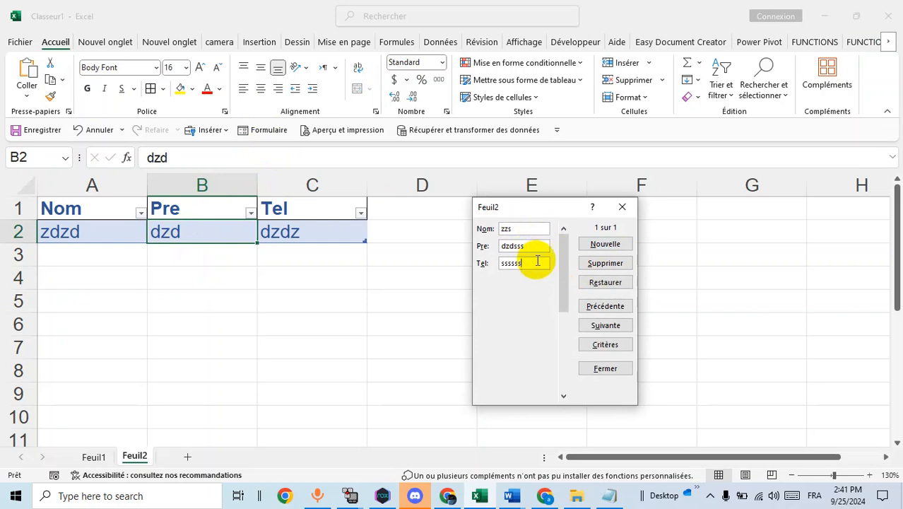
{"action": "type", "text": "ssssss"}
{"action": "left_click", "coordinate": [605, 244]}
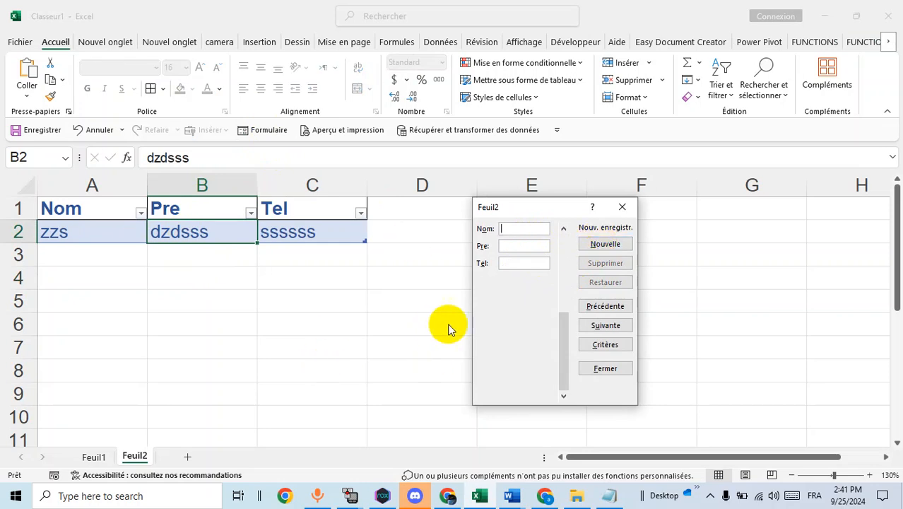
Add records sas/sasa/sasa and sasa/sasa/sasas as rows 3 and 4
{"action": "type", "text": "sa"}
{"action": "type", "text": "sa"}
{"action": "left_click", "coordinate": [510, 263]}
{"action": "type", "text": "sasa"}
{"action": "left_click", "coordinate": [597, 246]}
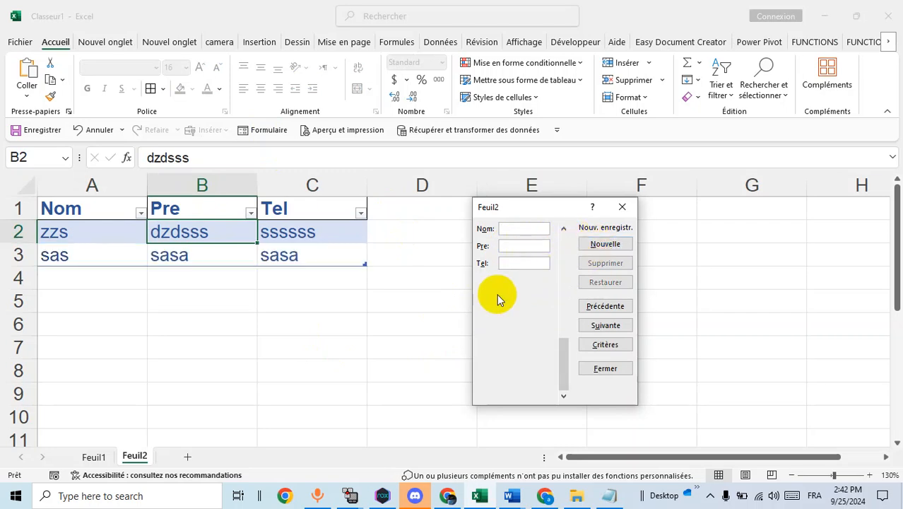
{"action": "type", "text": "sasa"}
{"action": "left_click", "coordinate": [524, 245]}
{"action": "type", "text": "sasa"}
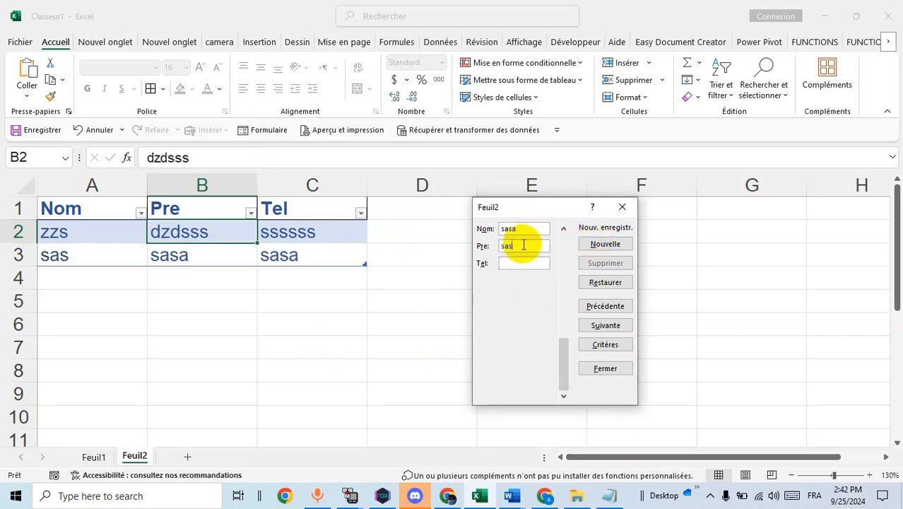
{"action": "left_click", "coordinate": [520, 263]}
{"action": "type", "text": "sasas"}
{"action": "left_click", "coordinate": [600, 248]}
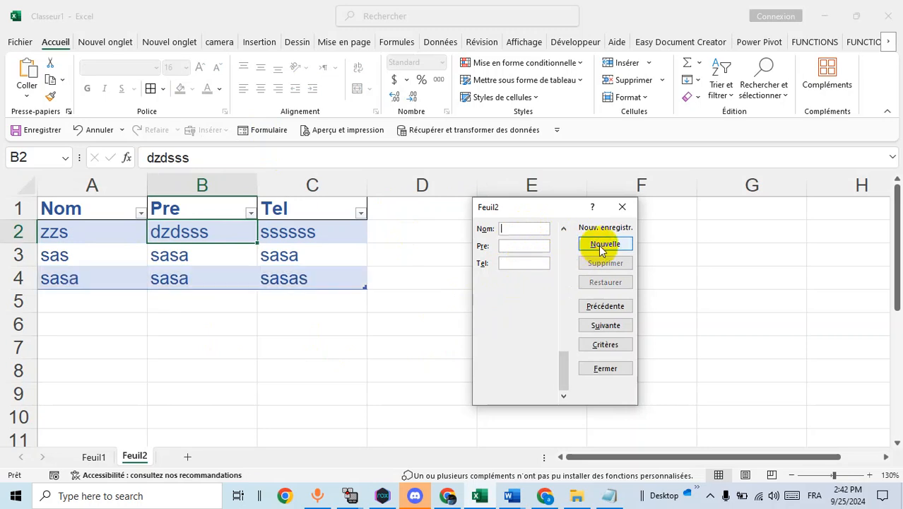